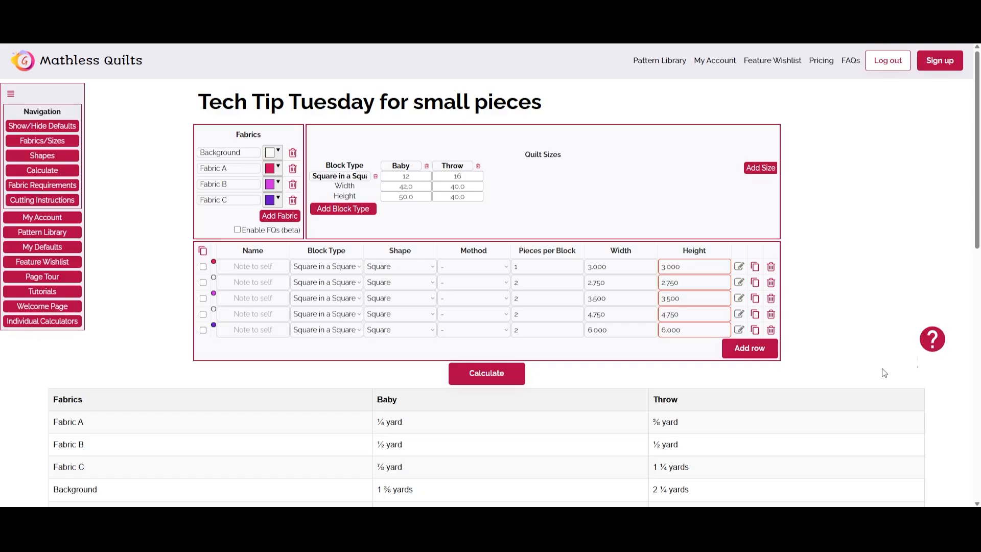
Add a shape row with block type N/A, shape Border and method "-"
click(749, 348)
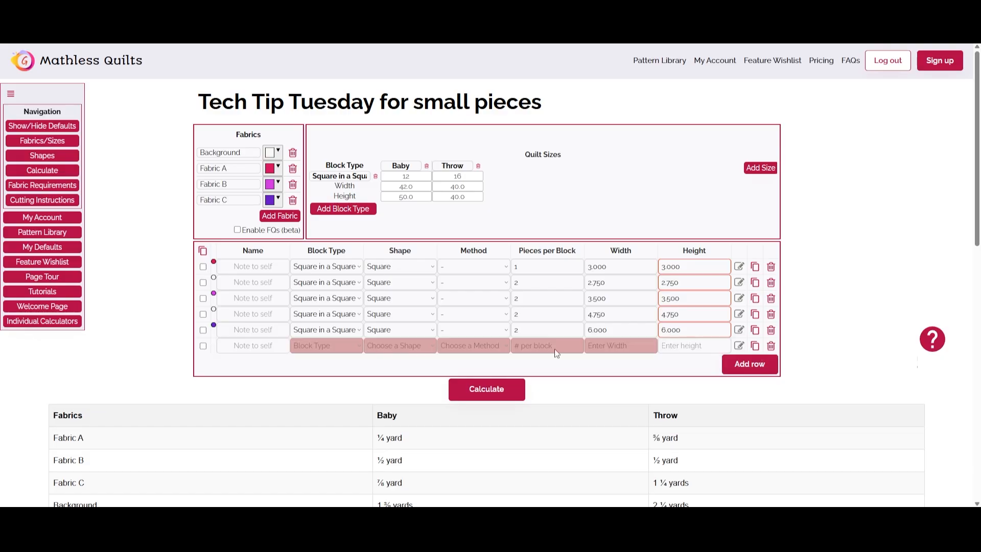
click(318, 345)
click(320, 370)
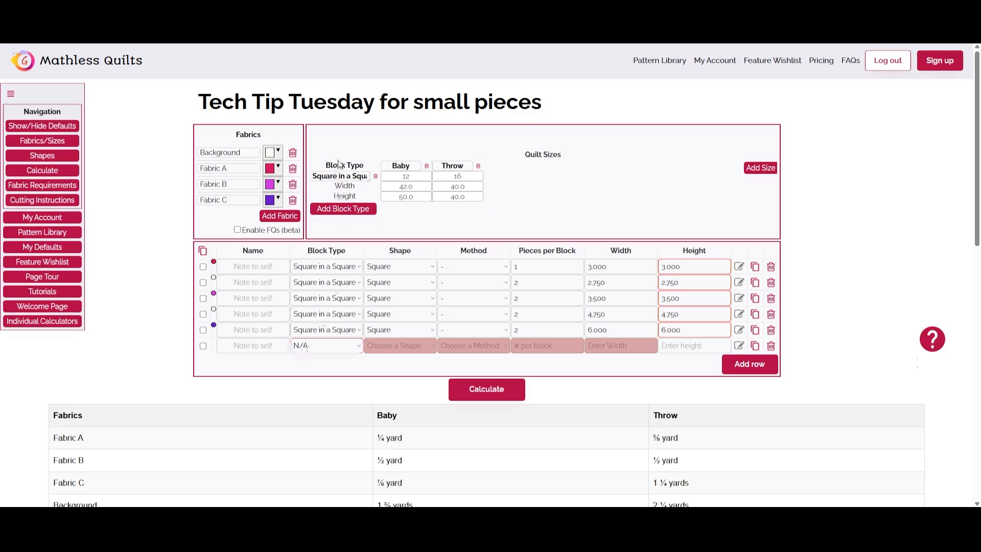
click(342, 176)
click(396, 342)
click(395, 332)
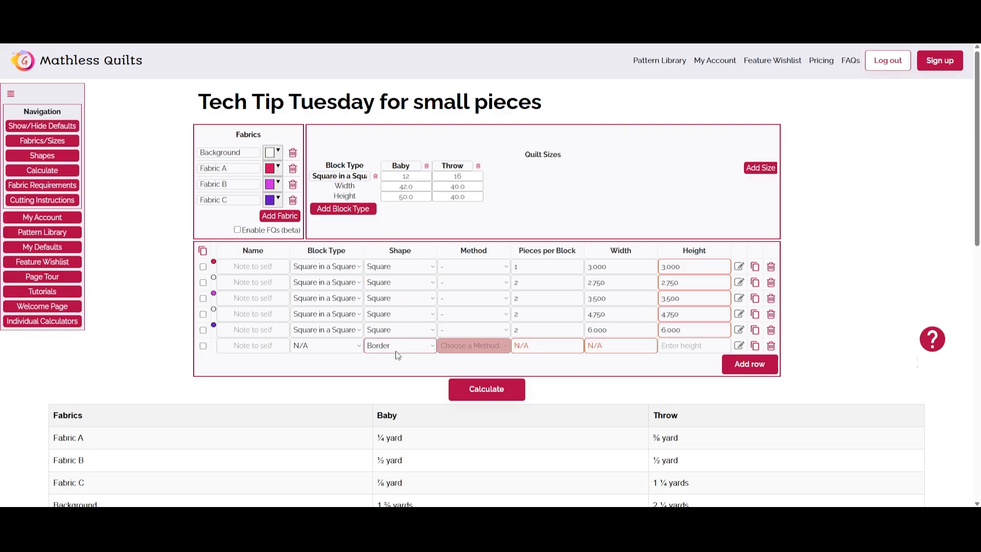
click(443, 340)
click(443, 360)
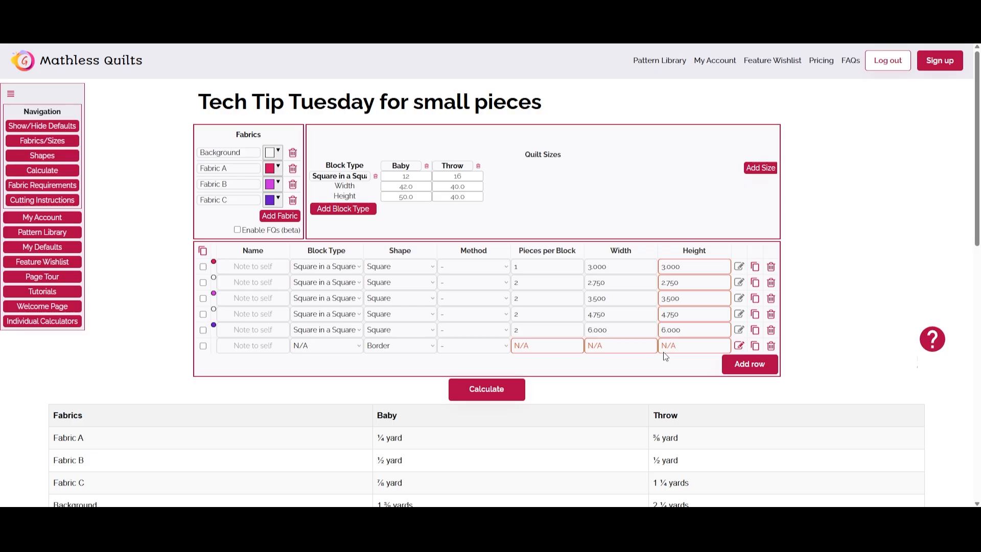
Define the Baby border in Background fabric, with vertical pieces 2 by 40 inches and horizontal pieces 2 by 50 inches
click(739, 345)
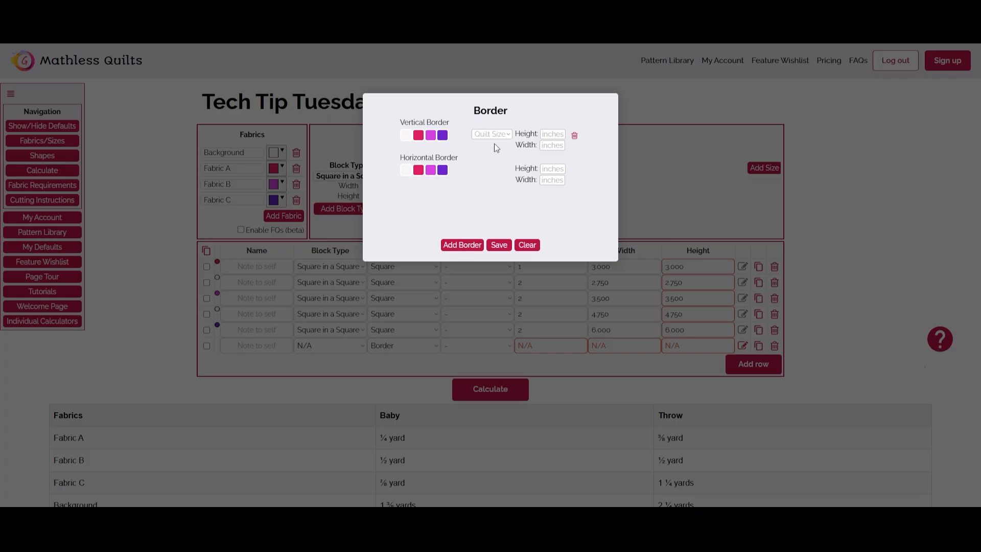
click(406, 136)
click(405, 171)
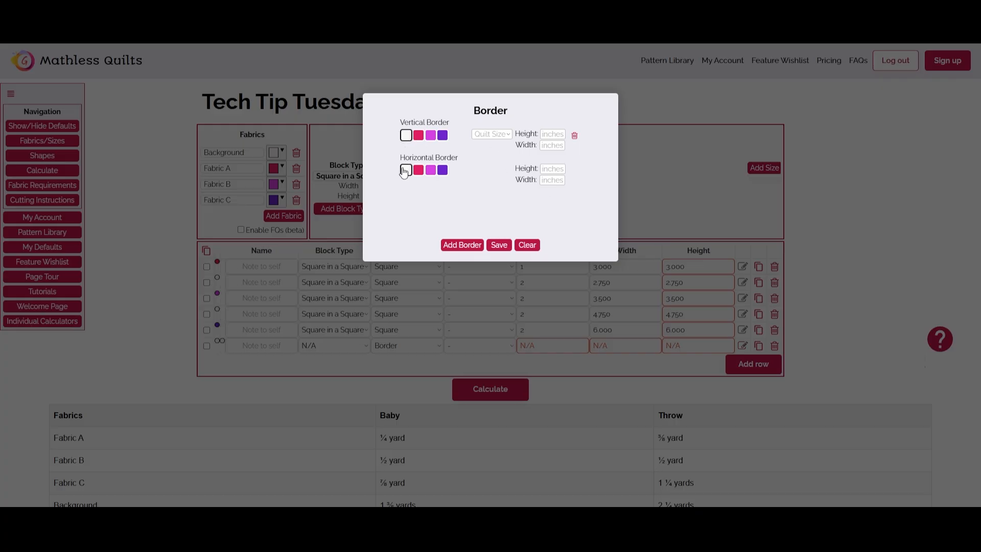
click(500, 134)
click(483, 158)
click(549, 135)
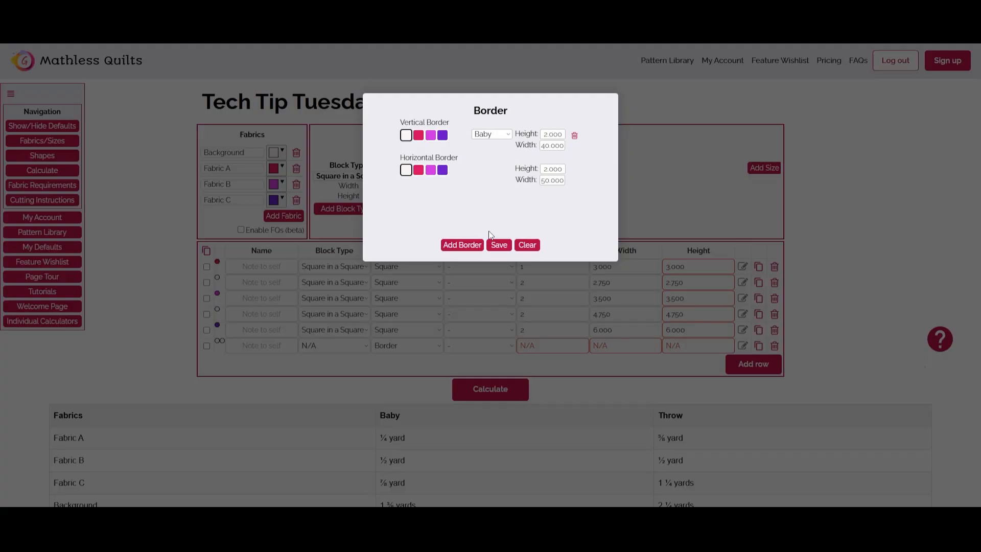
Add a Throw border in Background fabric, 3 by 50 inches vertical and 3 by 70 inches horizontal, and save the borders
click(460, 246)
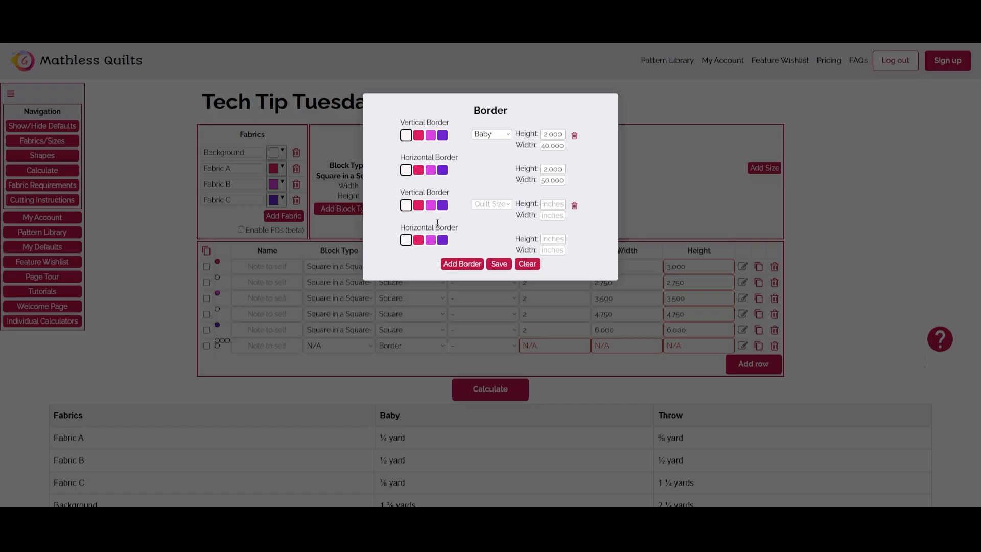
click(480, 204)
click(487, 239)
click(548, 214)
text(50)
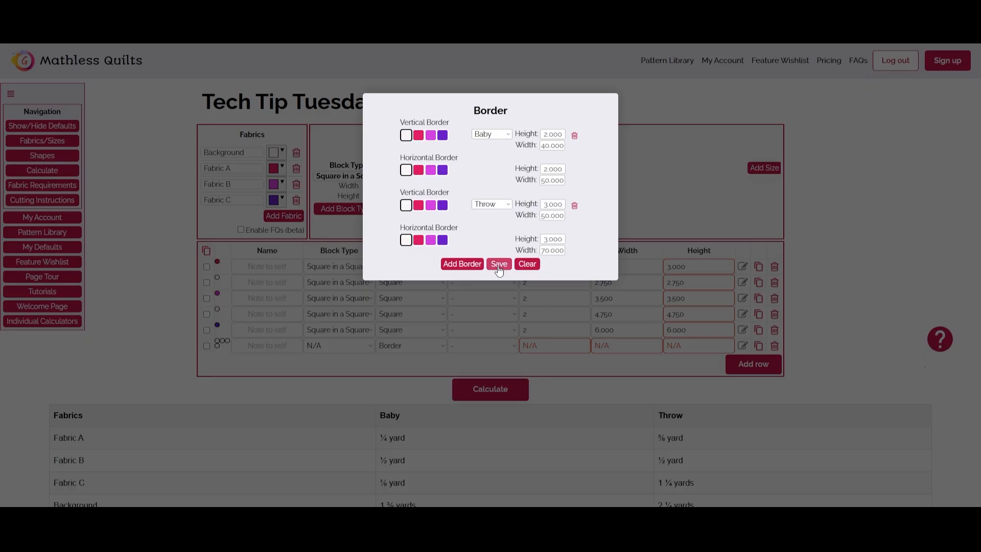
click(499, 265)
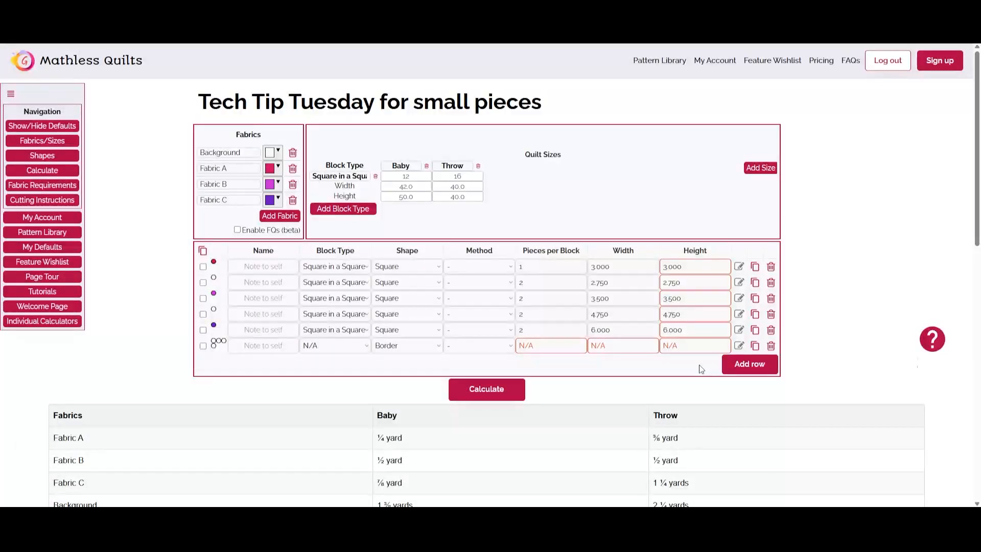
Add another shape row with Sashing as its shape
click(735, 364)
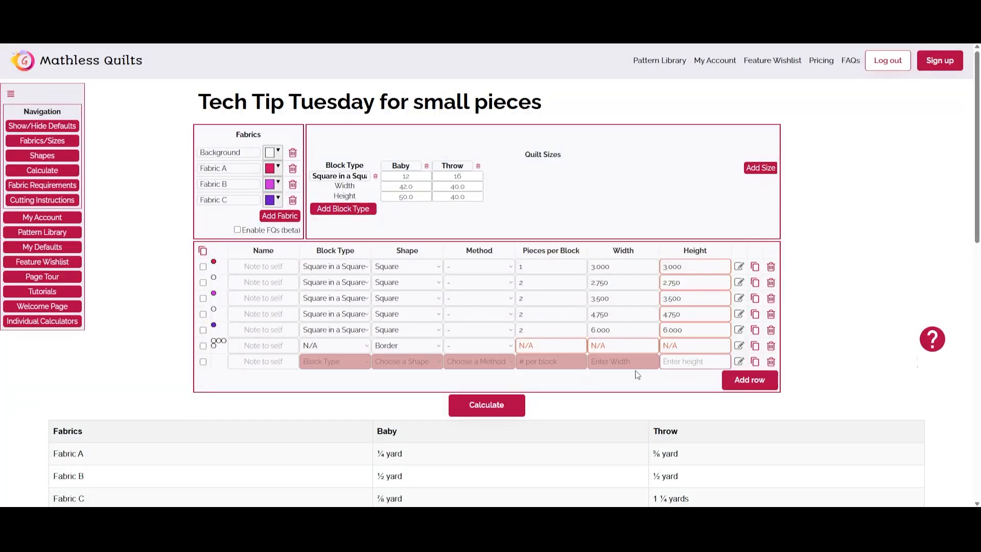
click(430, 363)
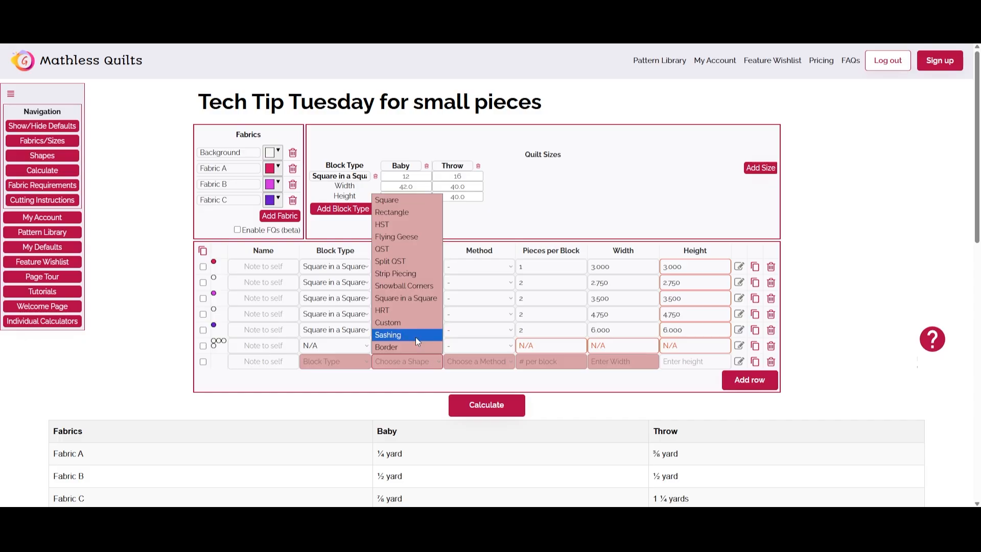
click(415, 335)
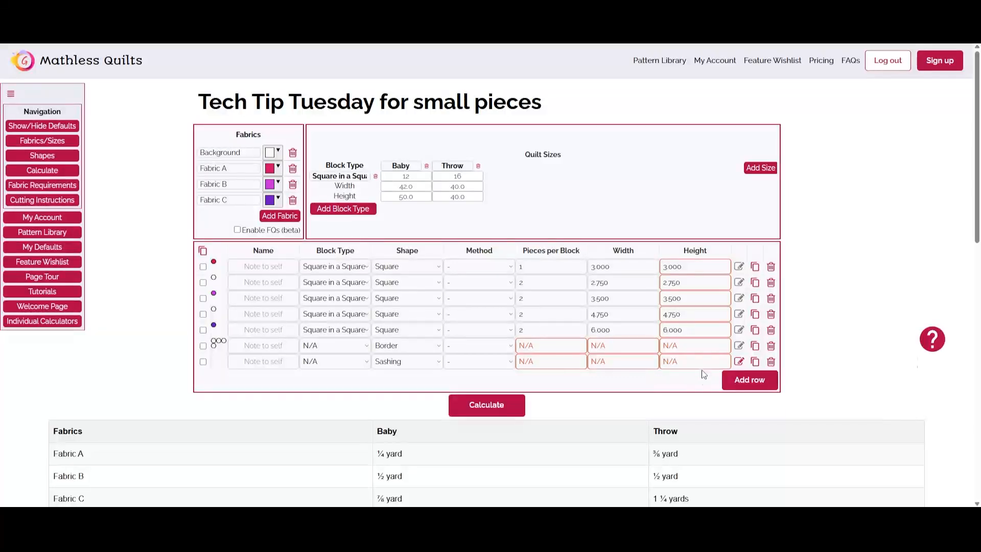
Define sashing piece 1 for the Baby size as 15 Background pieces, 2 inches high by 12 inches wide
click(738, 361)
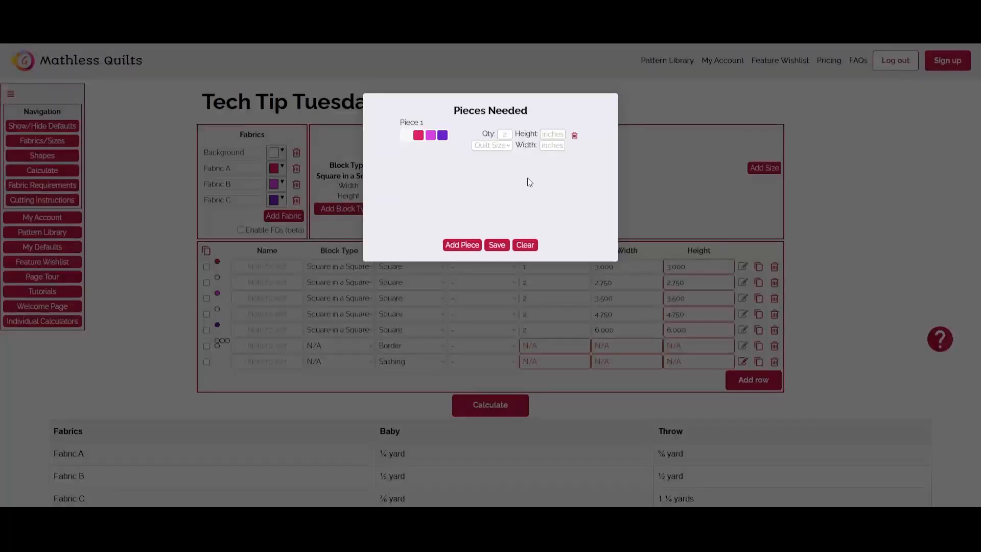
click(507, 146)
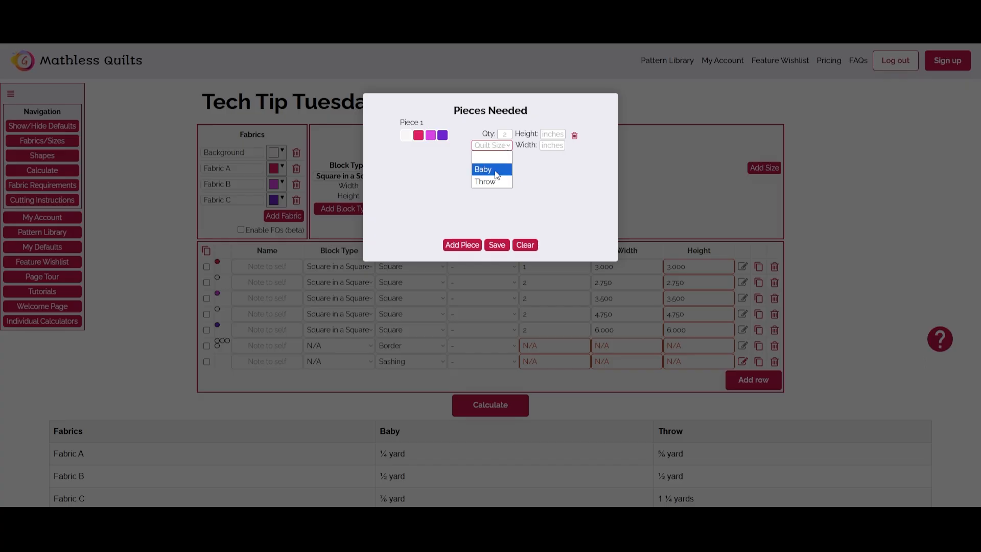
click(507, 167)
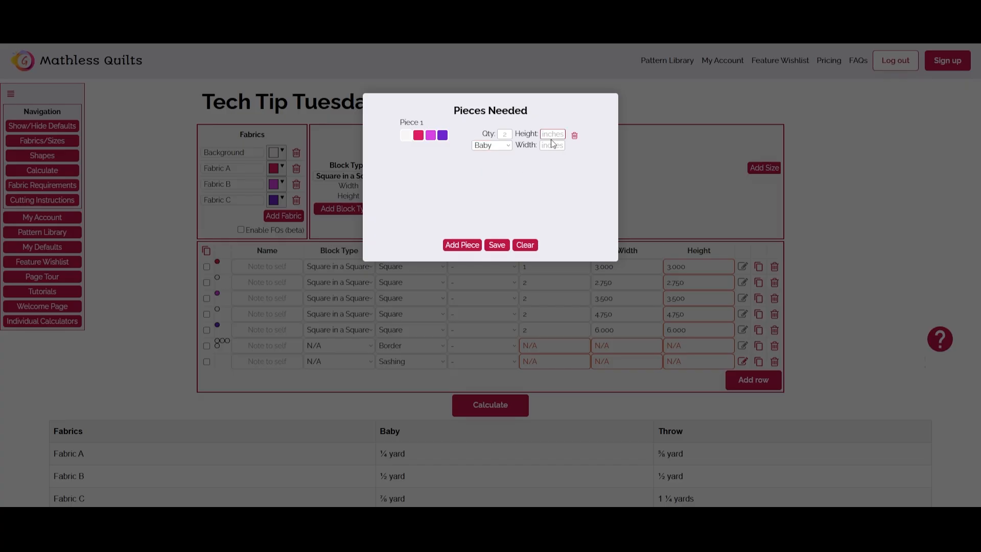
click(505, 135)
text(15)
click(507, 168)
Add sashing piece 2 for the Baby size as 12 Fabric A pieces measuring 2 by 2 inches
click(463, 245)
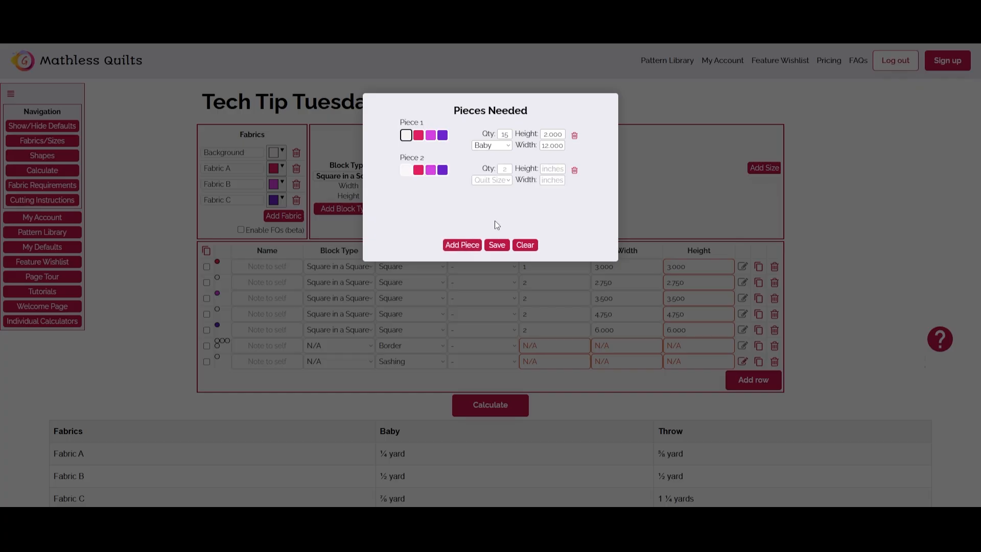
click(418, 170)
click(505, 168)
text(12)
click(510, 186)
click(483, 200)
Add two Throw sashing pieces in Background fabric, 31 at 2 by 12 inches and 4 at 2 by 41 inches, and save
click(462, 244)
click(406, 205)
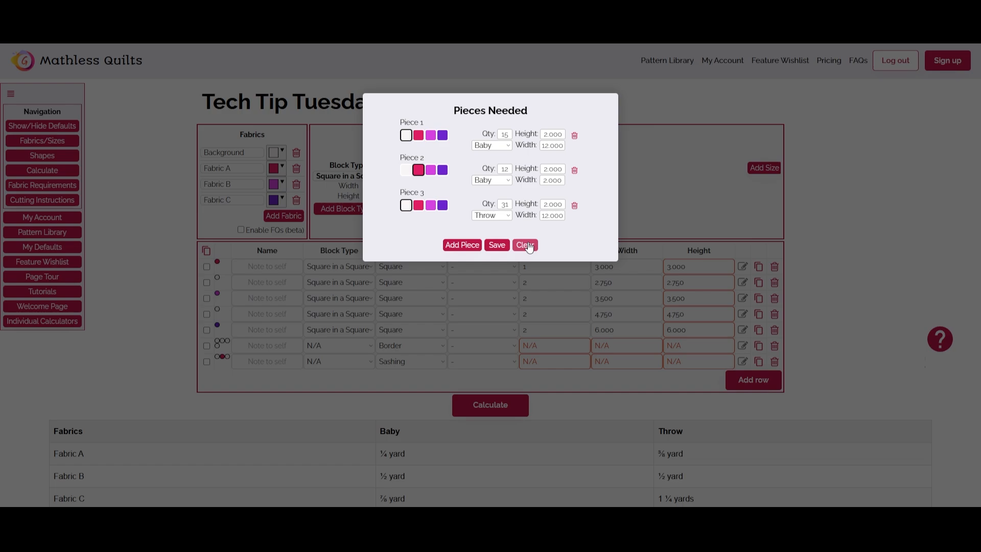
click(462, 246)
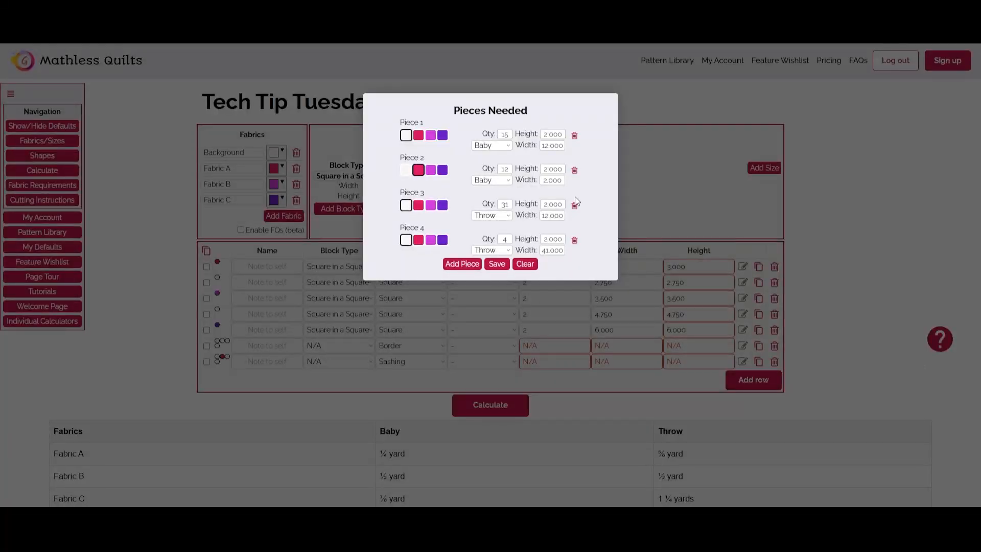
click(497, 263)
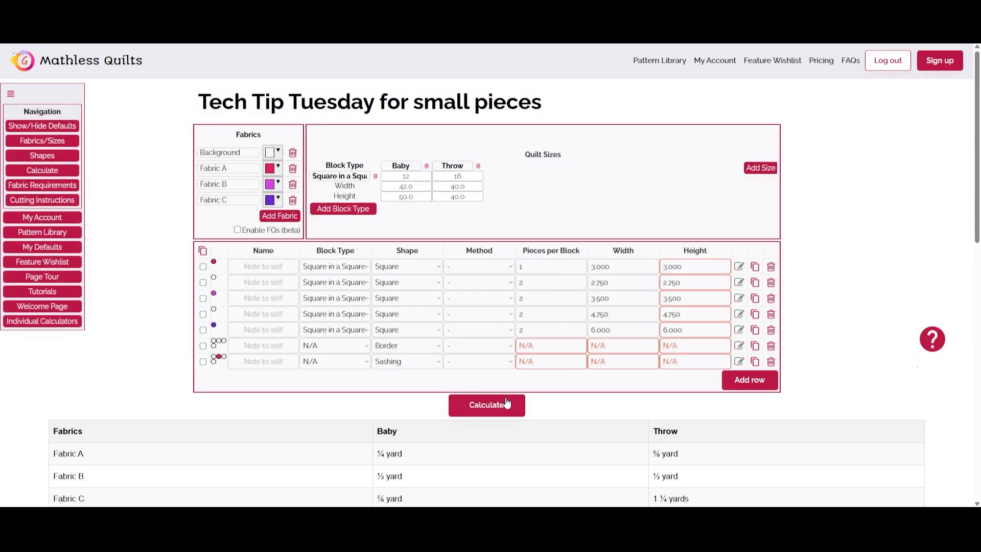
Calculate the quilt pattern and review the fabric requirements and cutting instructions for both sizes
click(506, 403)
scroll(509, 348, down, 1)
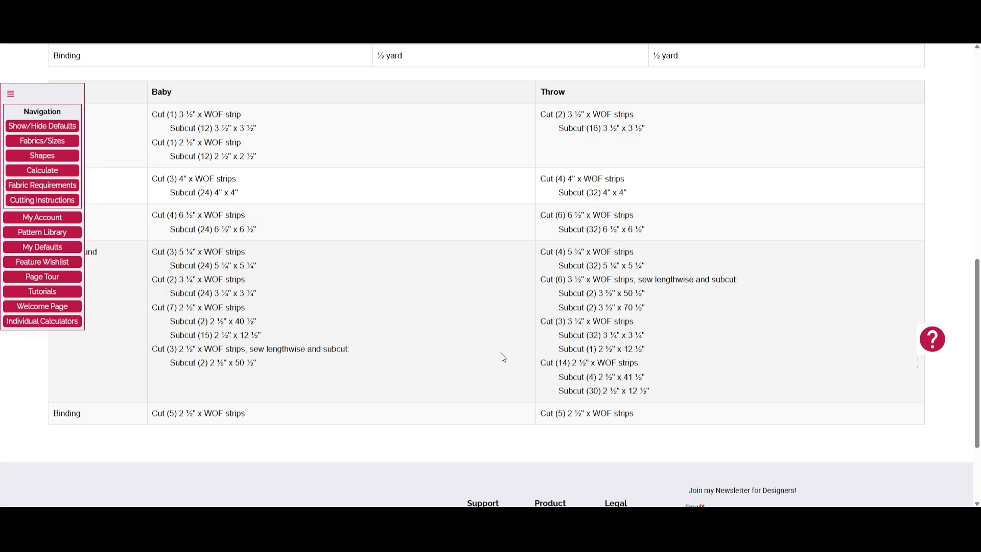
scroll(536, 366, up, 3)
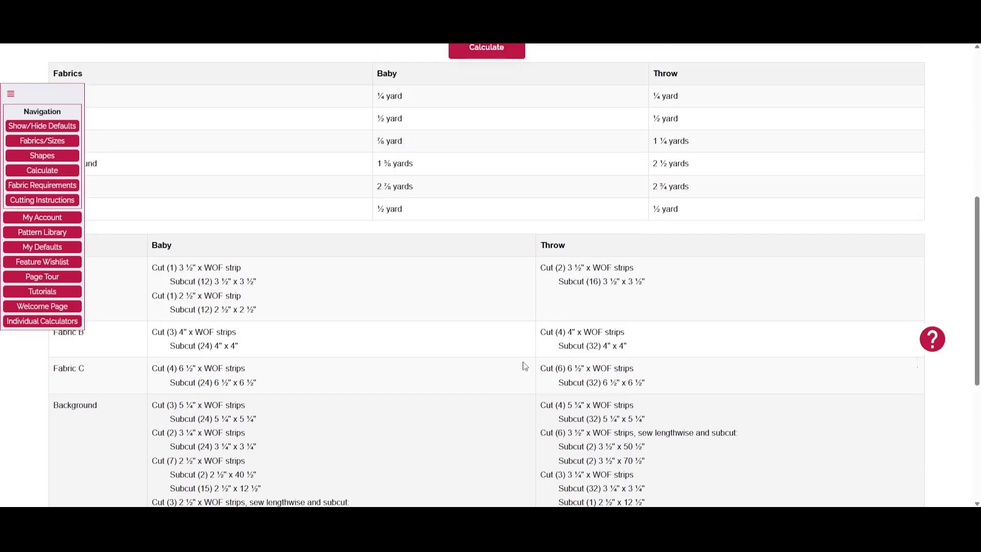